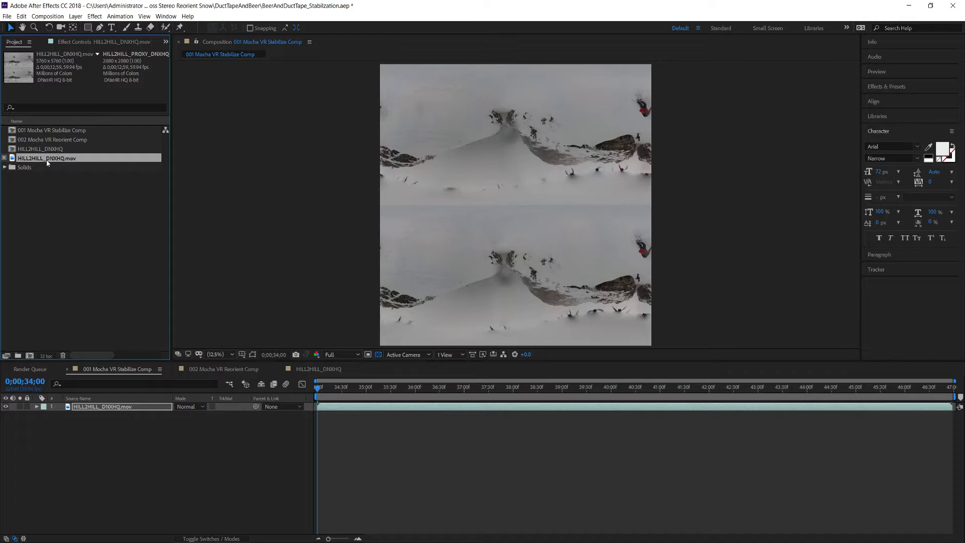
Step: Render a proxy movie of HILL2HILL_DNXHQ.mov, then delete the resulting HILL2HILL_DNXHQ 2 comp
right_click(47, 163)
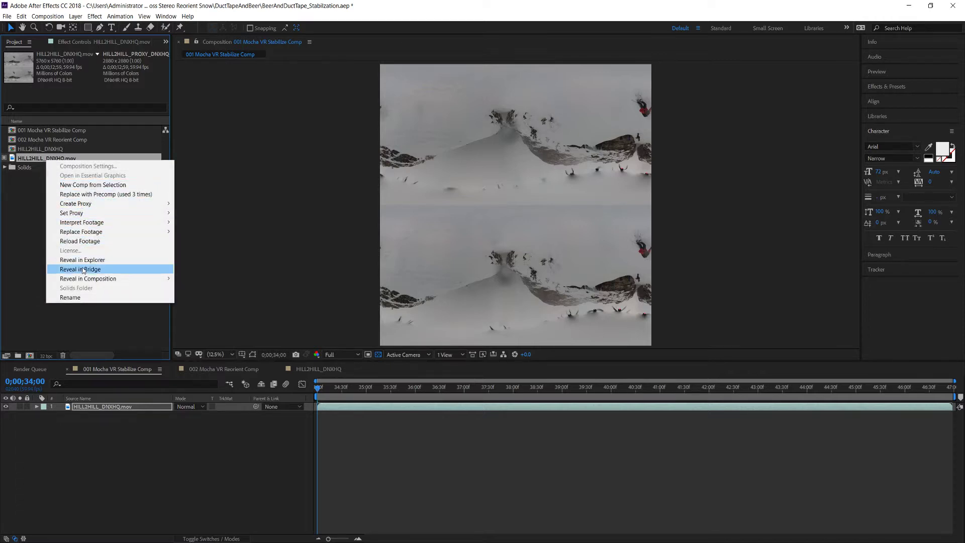
mouse_move(92, 205)
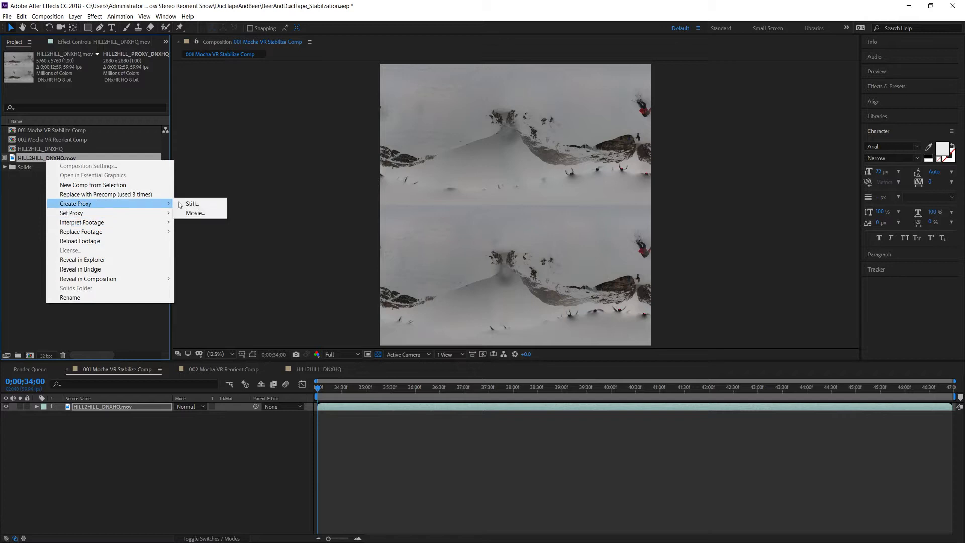
click(199, 213)
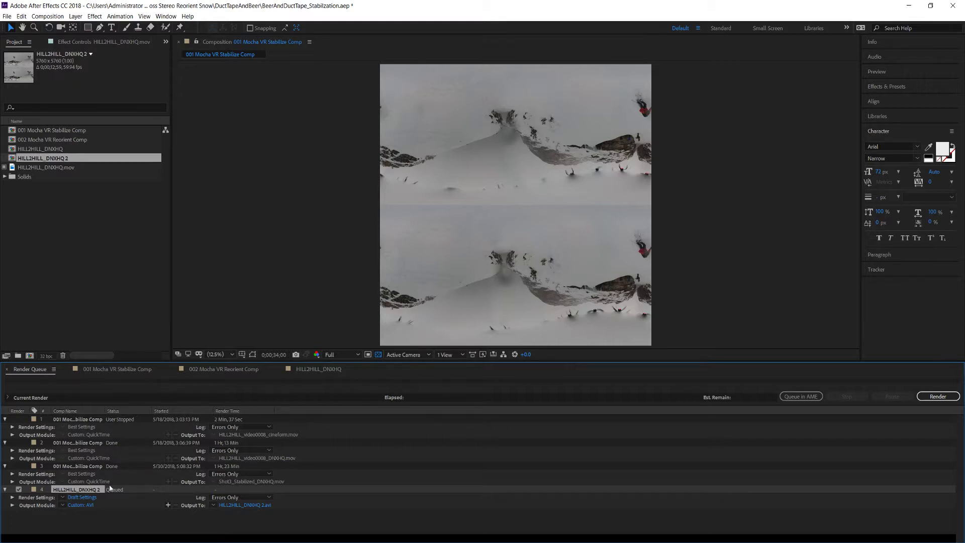
click(54, 162)
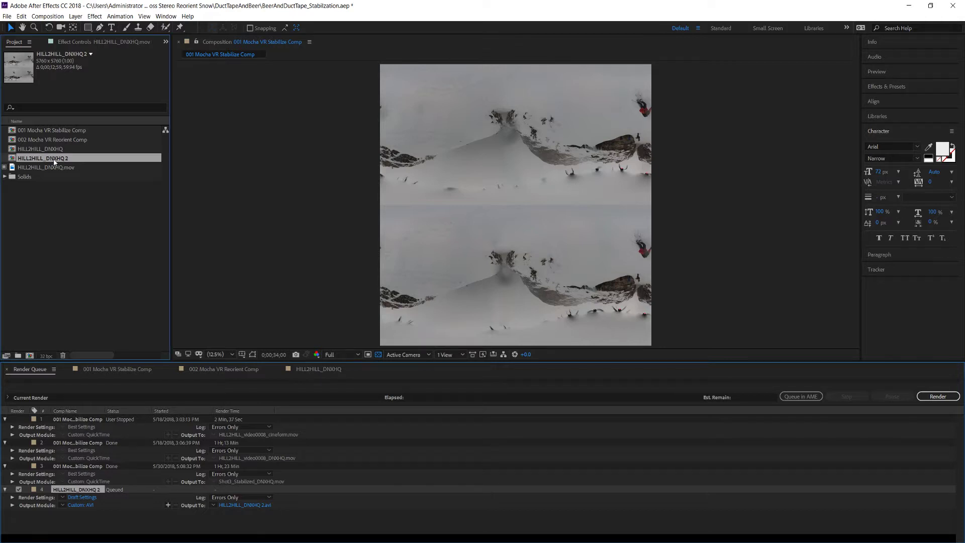
key(Delete)
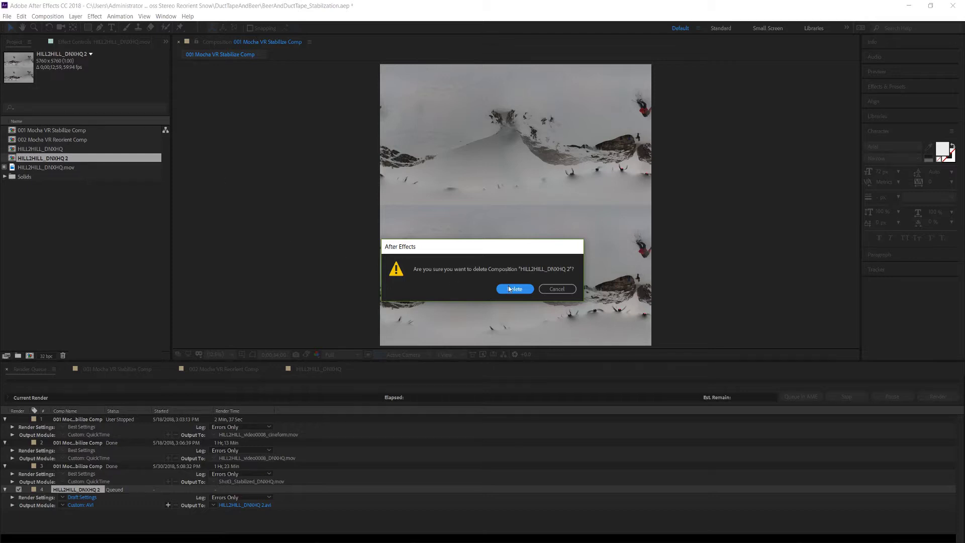
click(509, 289)
Step: Set HILL2HILL_PROXY_DNXHQ-002 as the proxy file for HILL2HILL_DNXHQ.mov
right_click(45, 159)
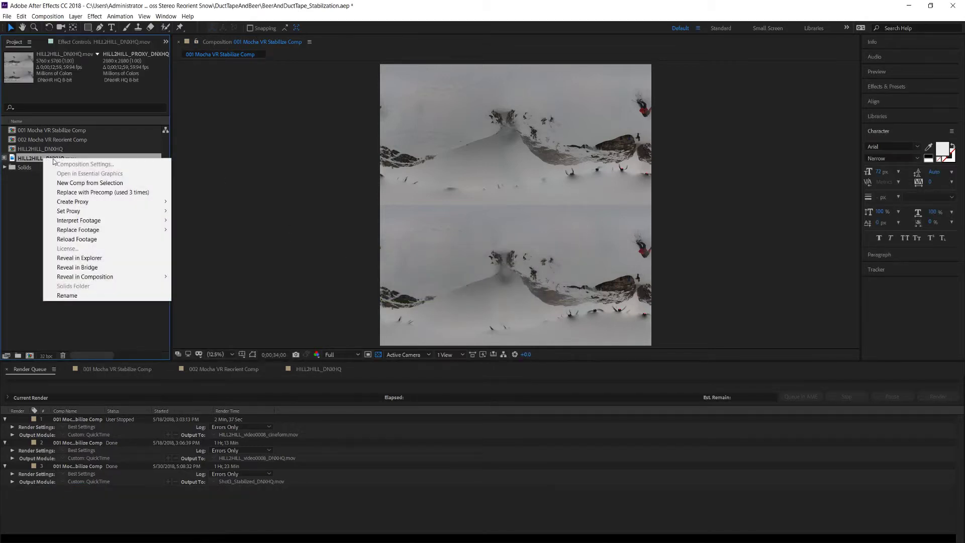
mouse_move(161, 211)
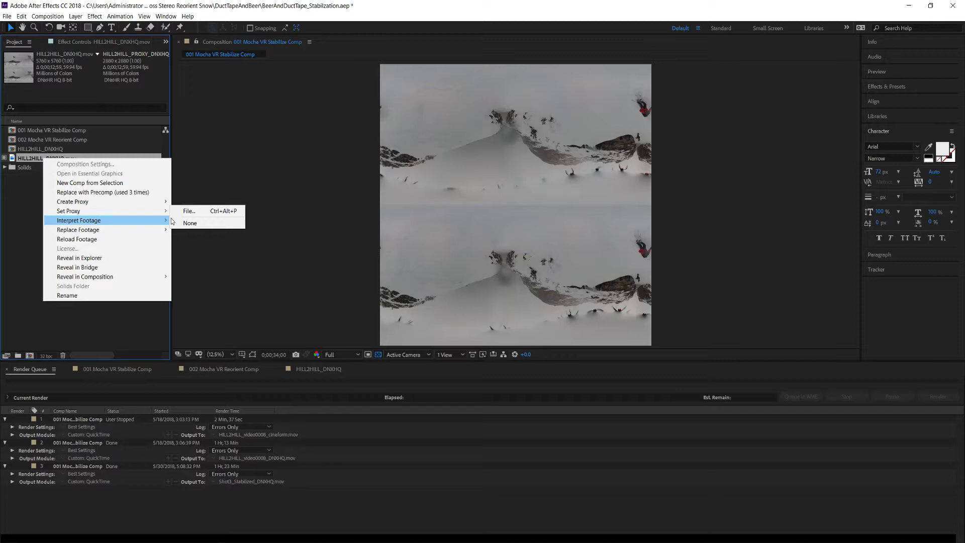
click(192, 211)
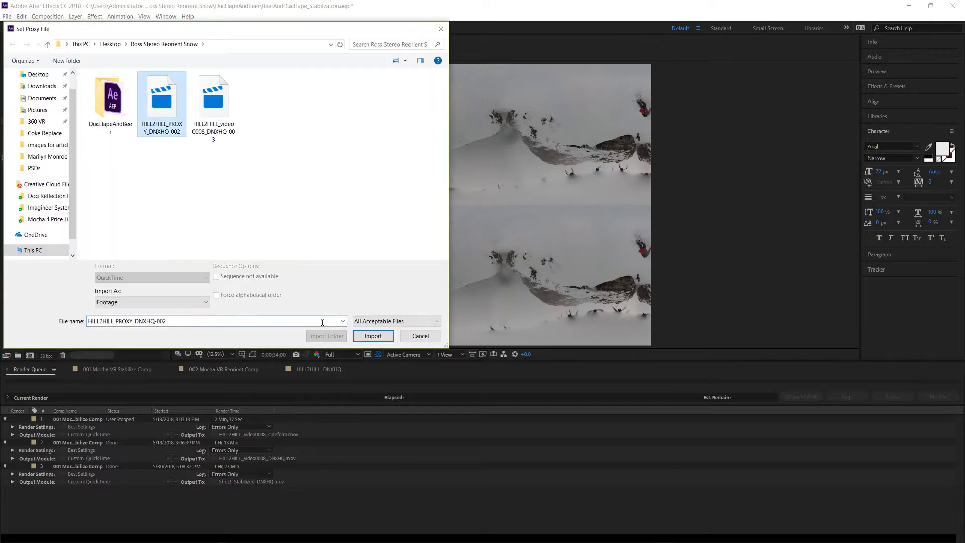
click(372, 336)
Step: Apply mocha VR to the HILL2HILL_DNXHQ layer with Views set to Top/Bottom
click(318, 369)
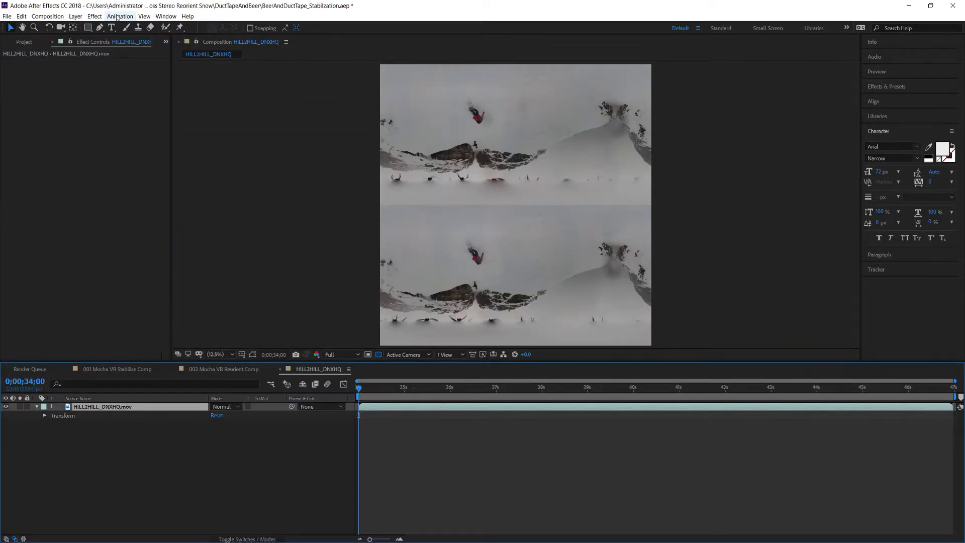
click(95, 16)
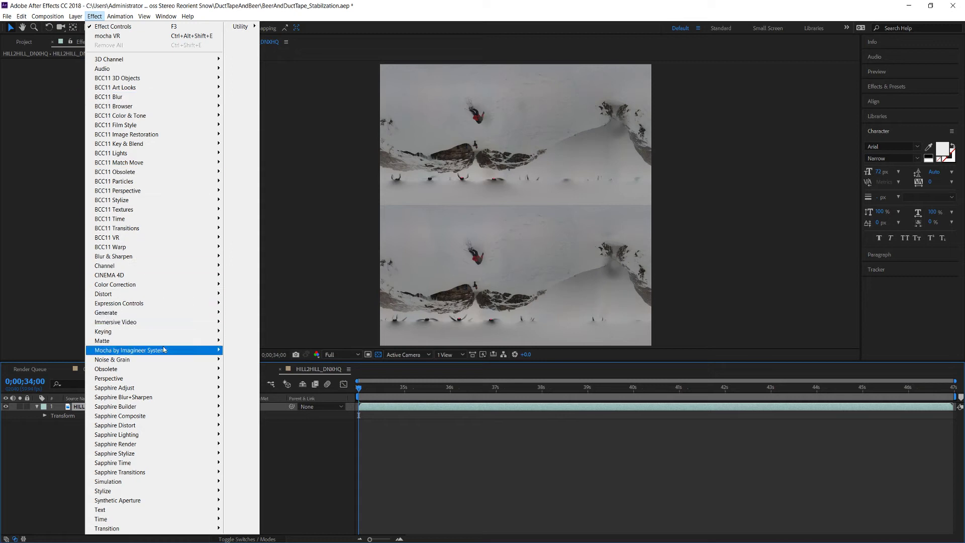
mouse_move(165, 349)
click(257, 360)
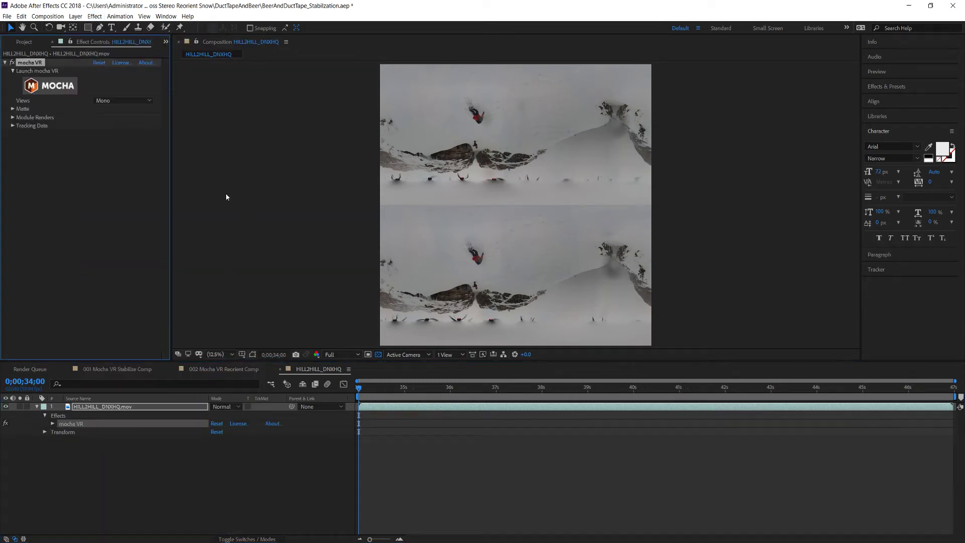
click(107, 101)
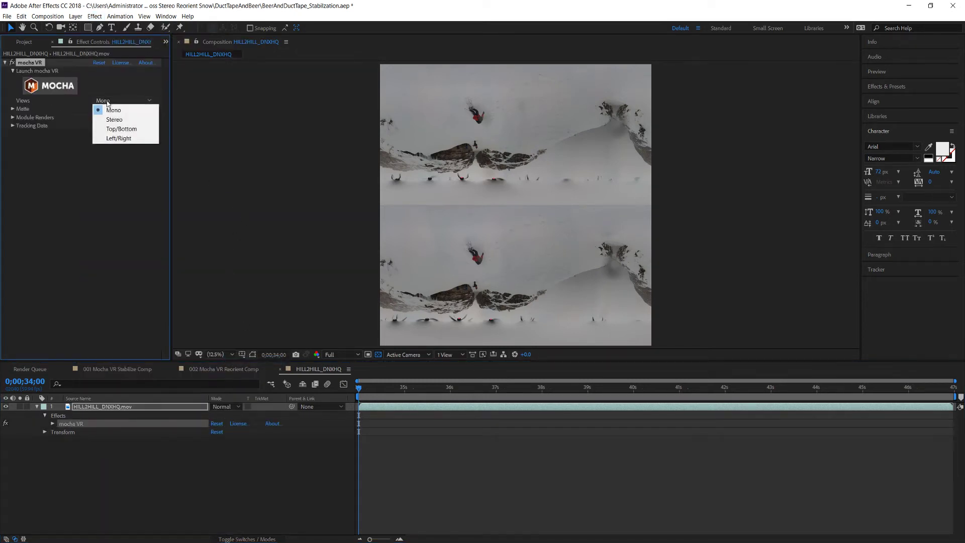
click(116, 129)
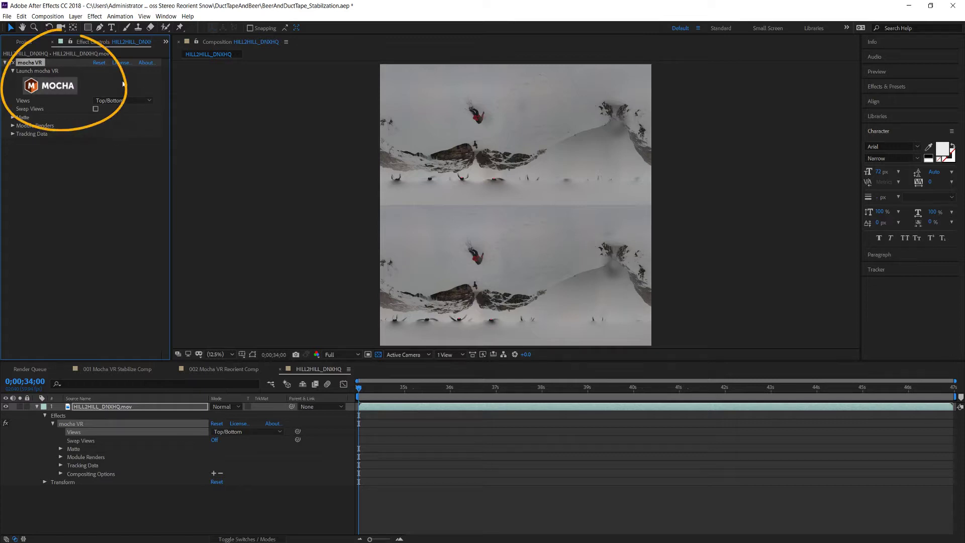
Step: Lower the preview resolution to Quarter and launch the Mocha VR interface
click(344, 353)
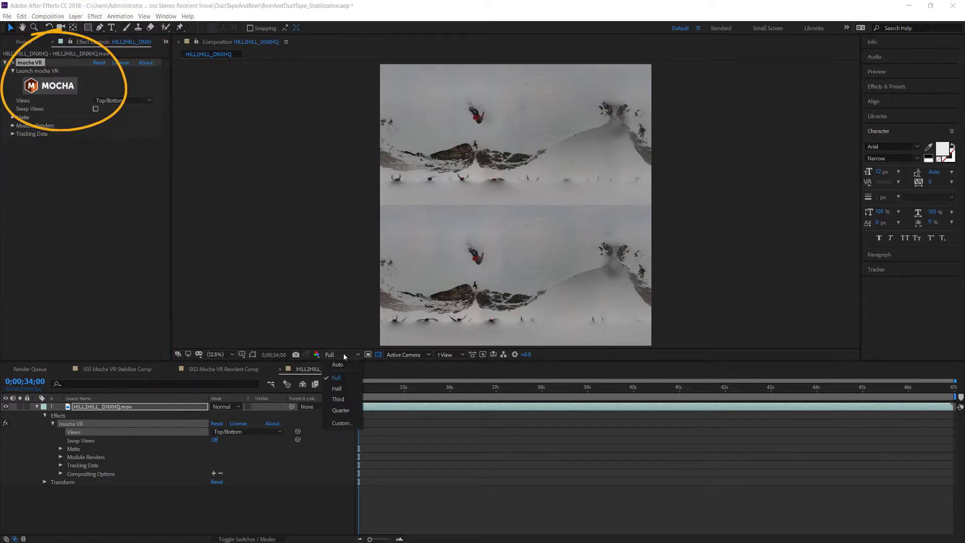
click(341, 410)
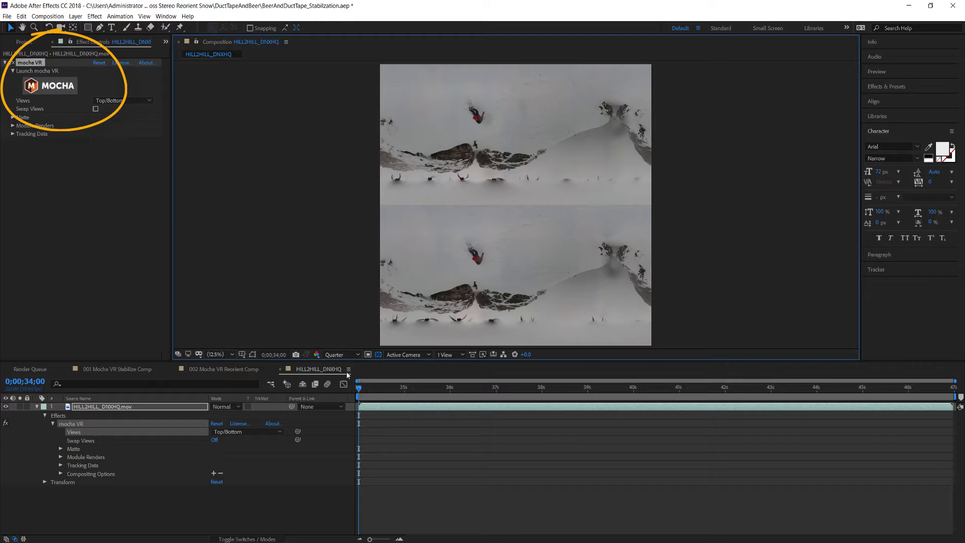
click(59, 89)
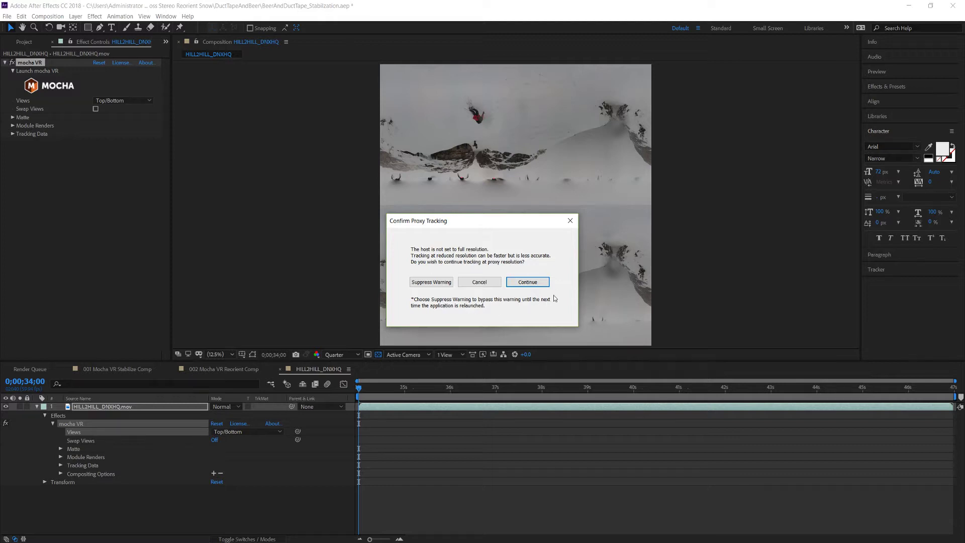
Step: Continue at proxy resolution and draw a closed five-point X-Spline around the small figure
click(513, 284)
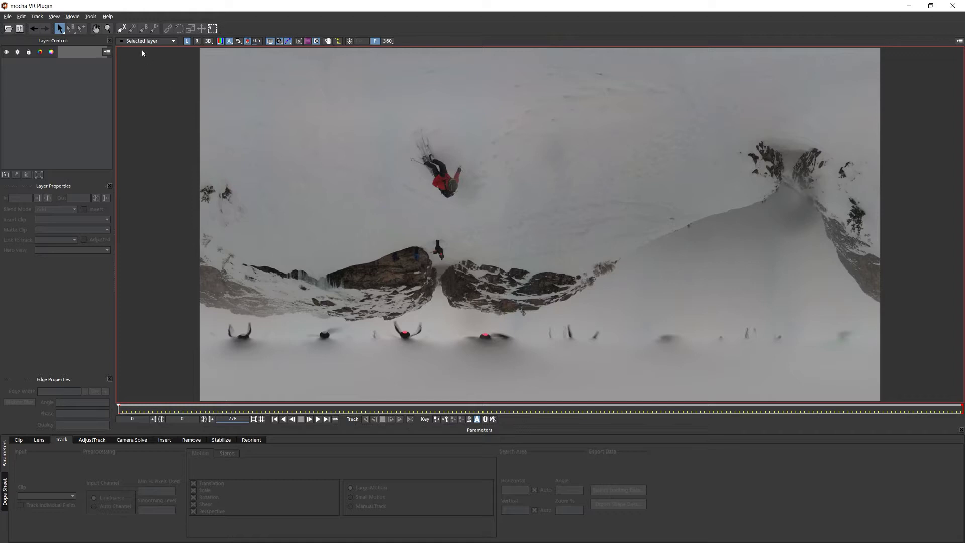
click(121, 28)
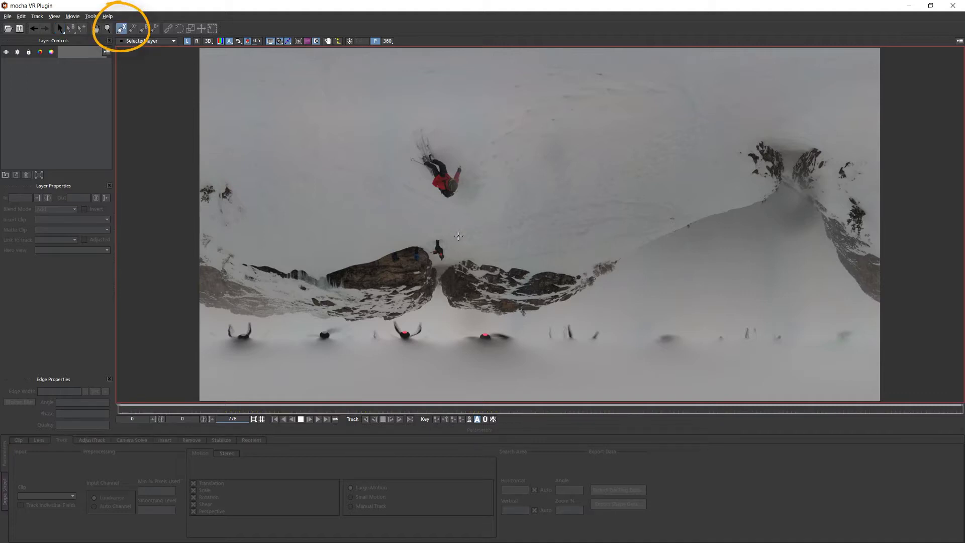
click(433, 235)
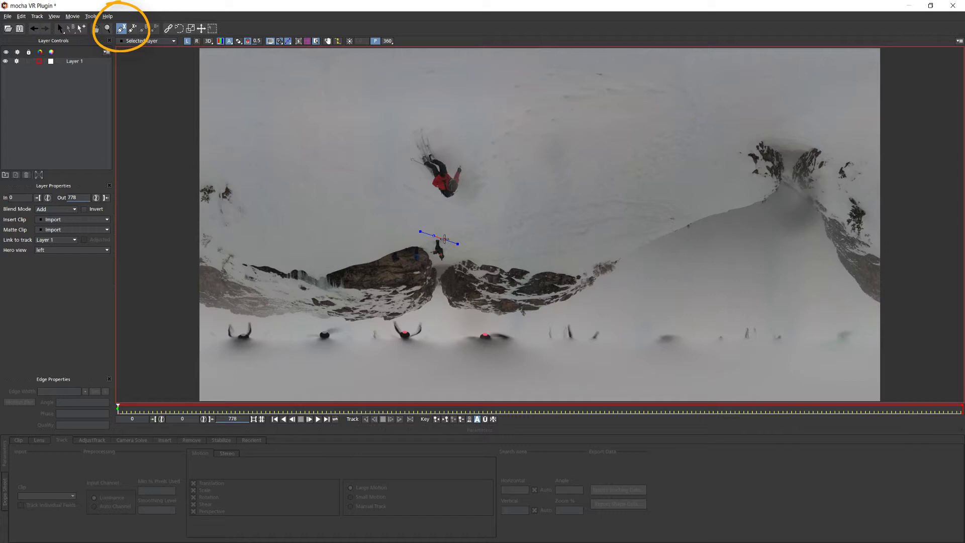
click(447, 239)
click(452, 249)
click(443, 264)
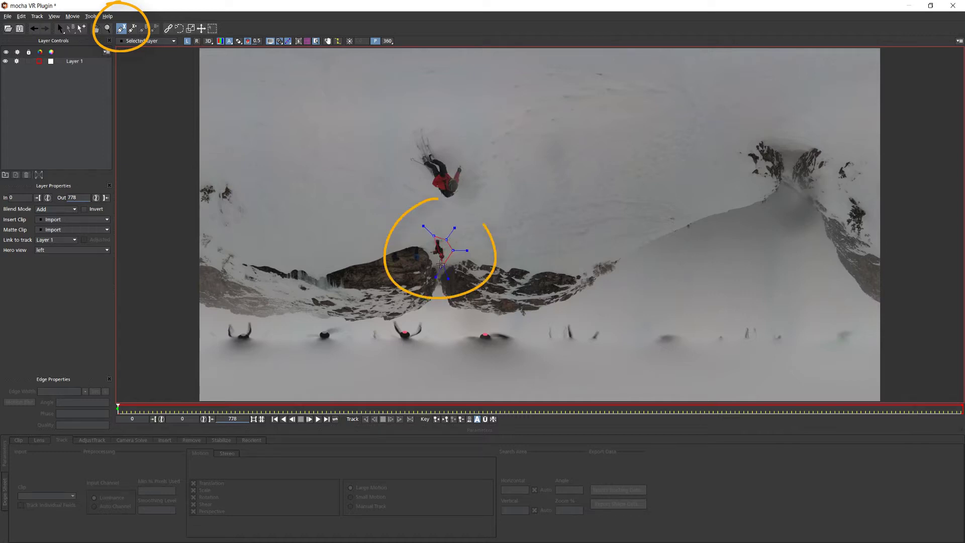
click(431, 259)
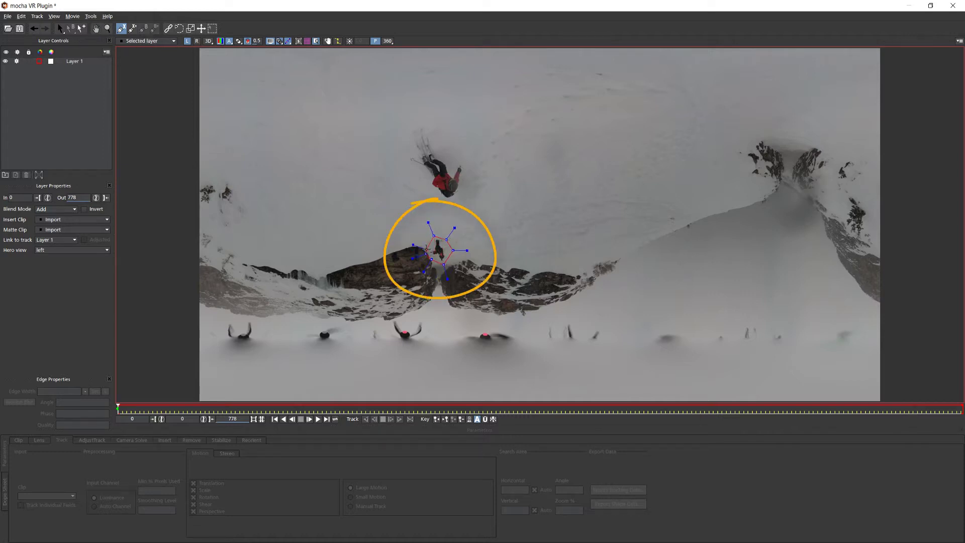
right_click(426, 250)
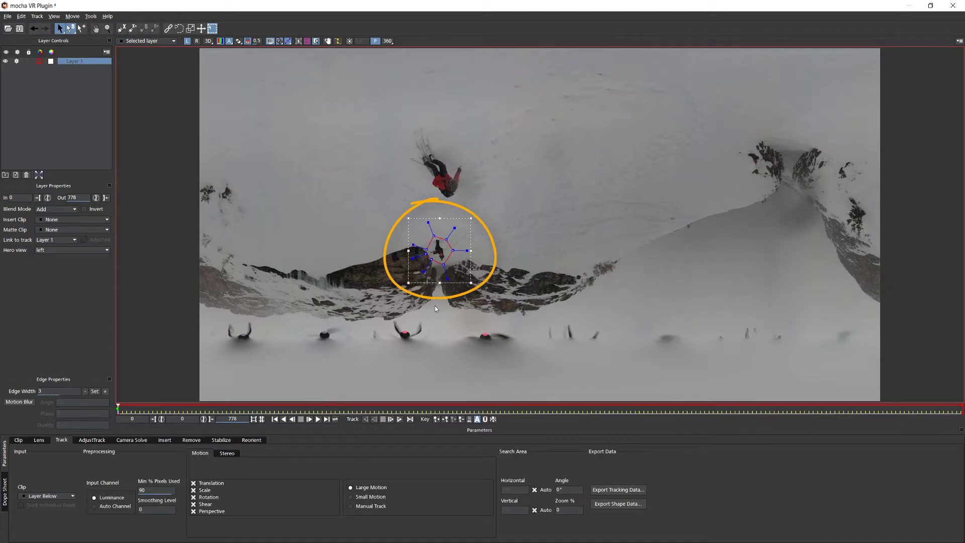
Step: Track Layer 1 forward to frame 385, then reshape and shift the spline onto the ridge
click(398, 419)
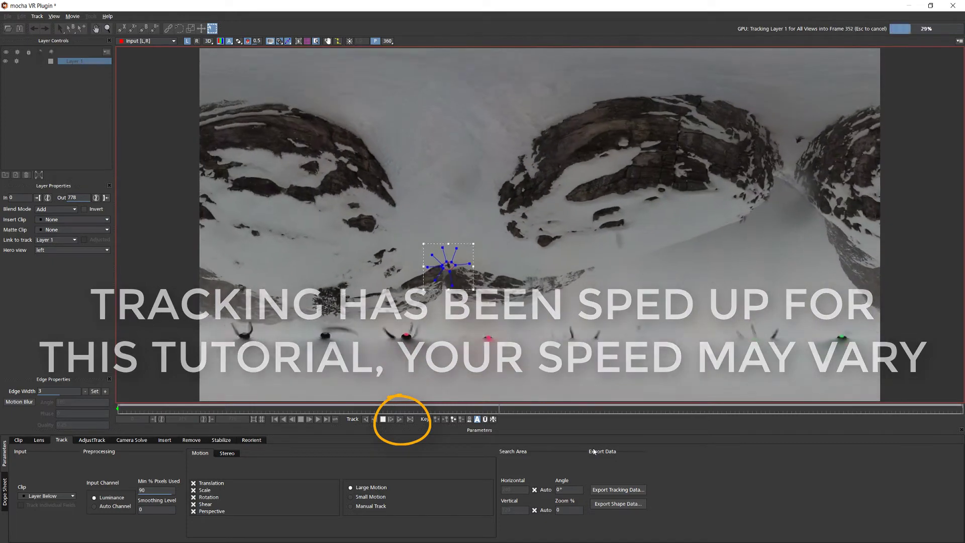
key(Escape)
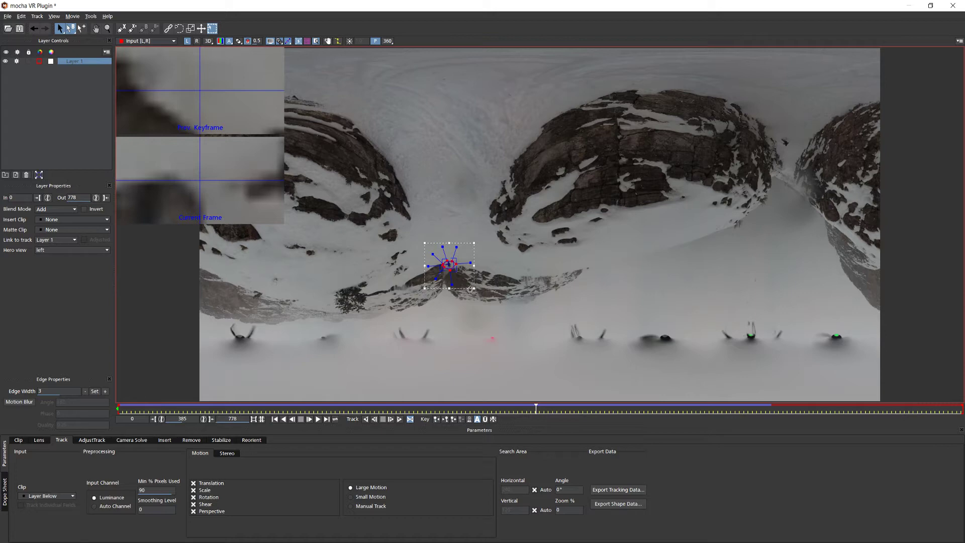
drag(473, 289, 478, 304)
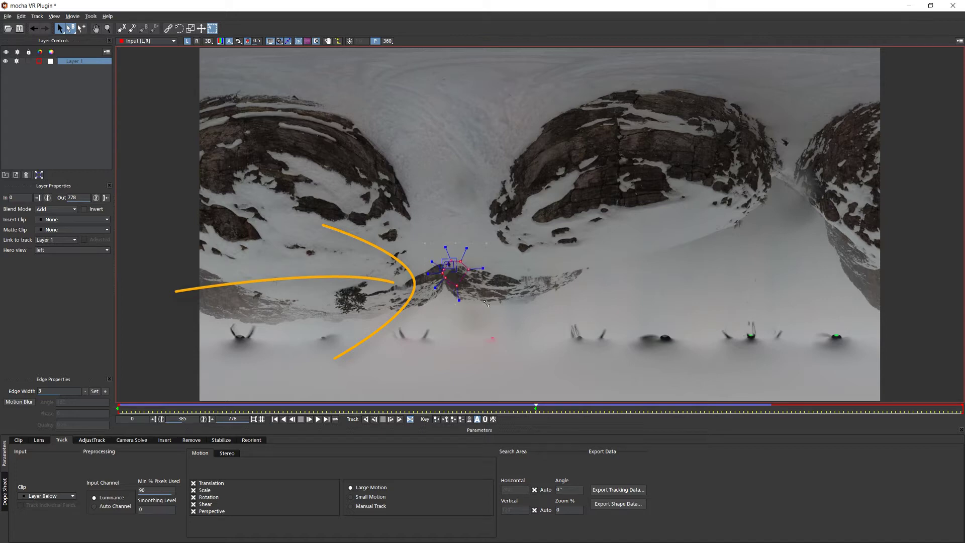
drag(486, 303, 482, 301)
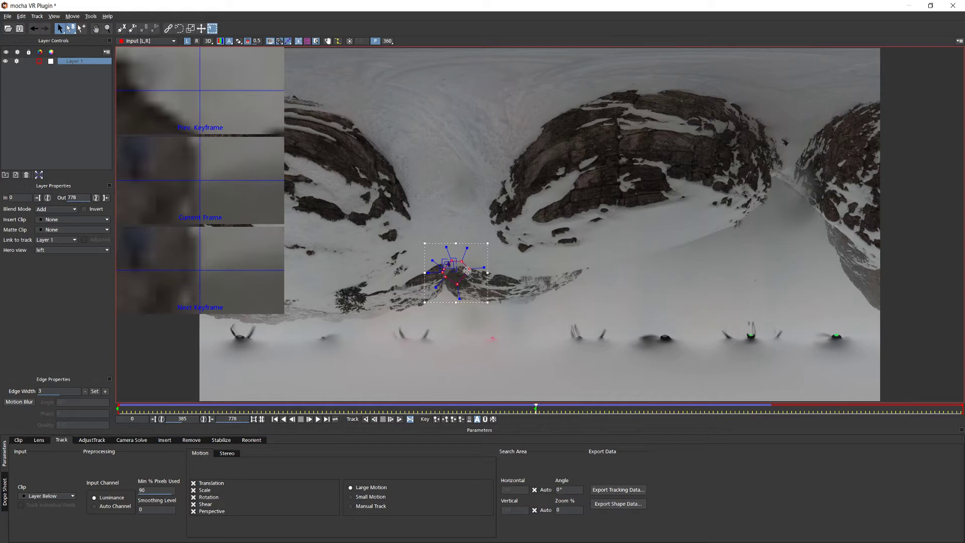
drag(467, 270, 459, 270)
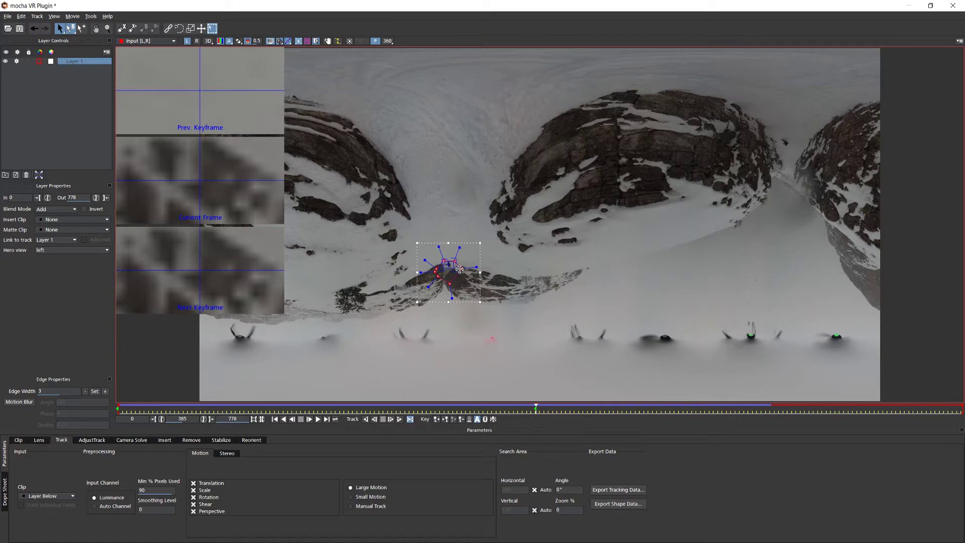
click(461, 419)
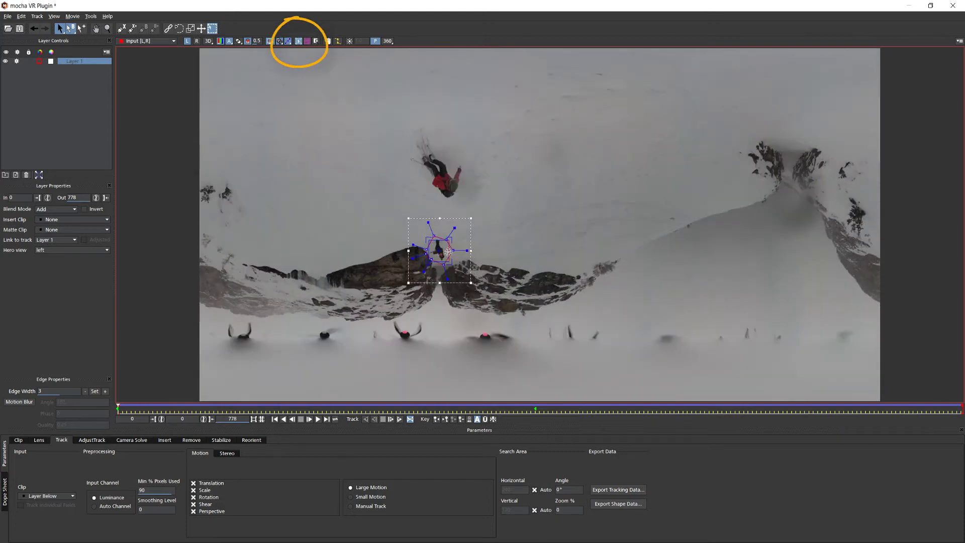
click(197, 41)
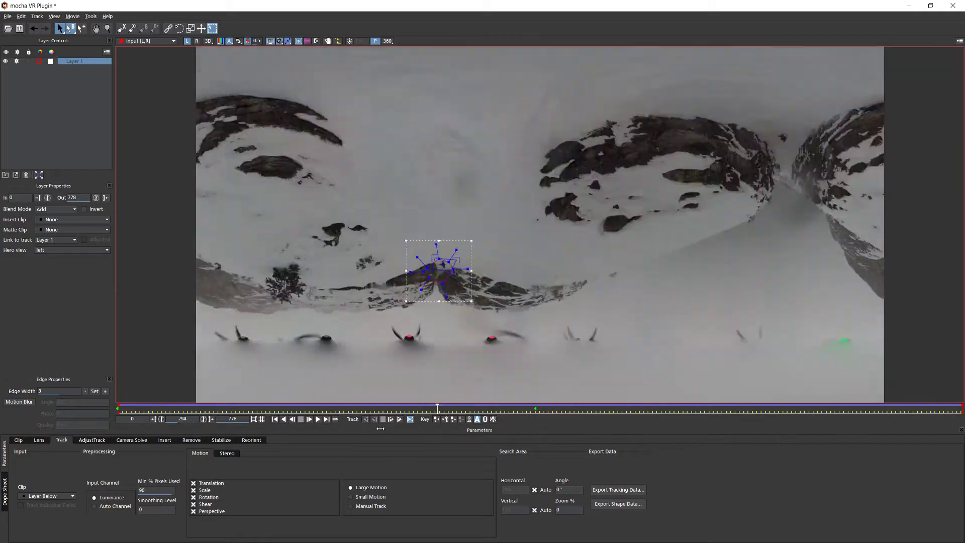
Step: Enable Show Control in the horizon settings and tilt the horizon to match the terrain
click(251, 439)
mouse_move(118, 408)
mouse_down()
mouse_move(522, 409)
mouse_move(535, 435)
mouse_move(741, 432)
mouse_up()
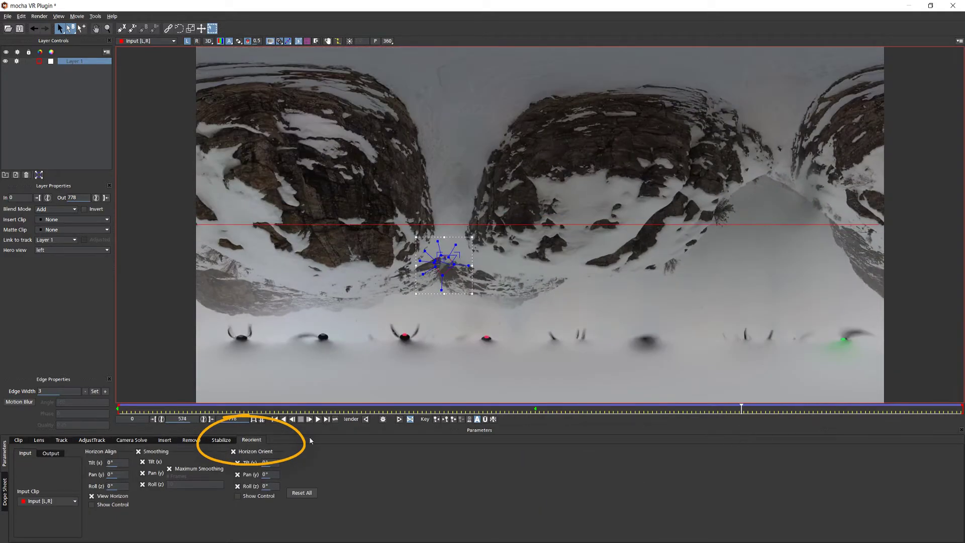
click(91, 504)
drag(539, 230, 540, 230)
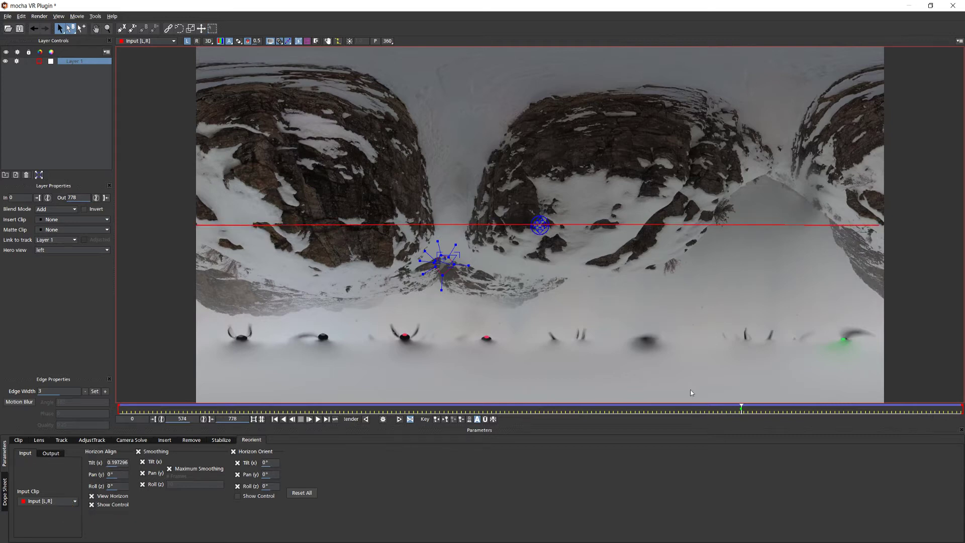
drag(741, 408, 834, 411)
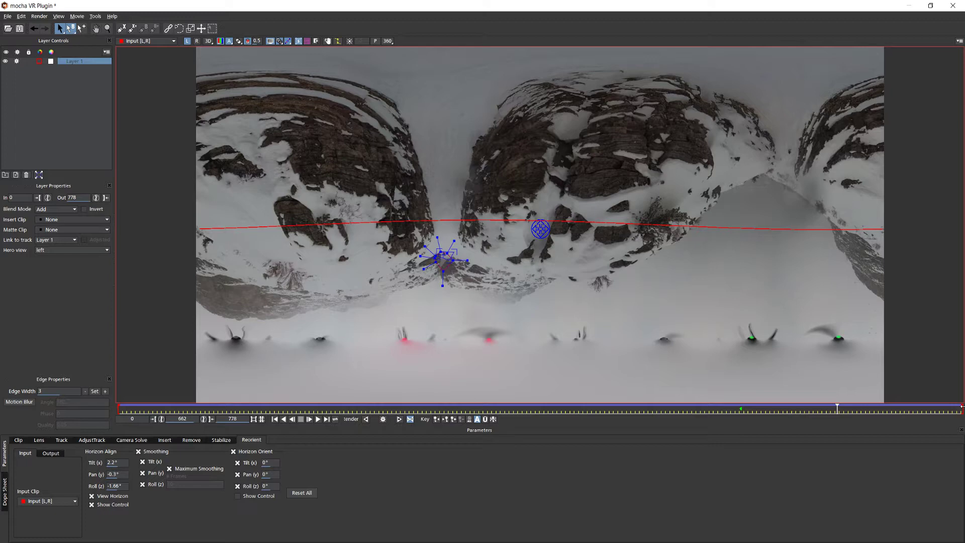
drag(961, 406, 962, 405)
drag(815, 410, 60, 426)
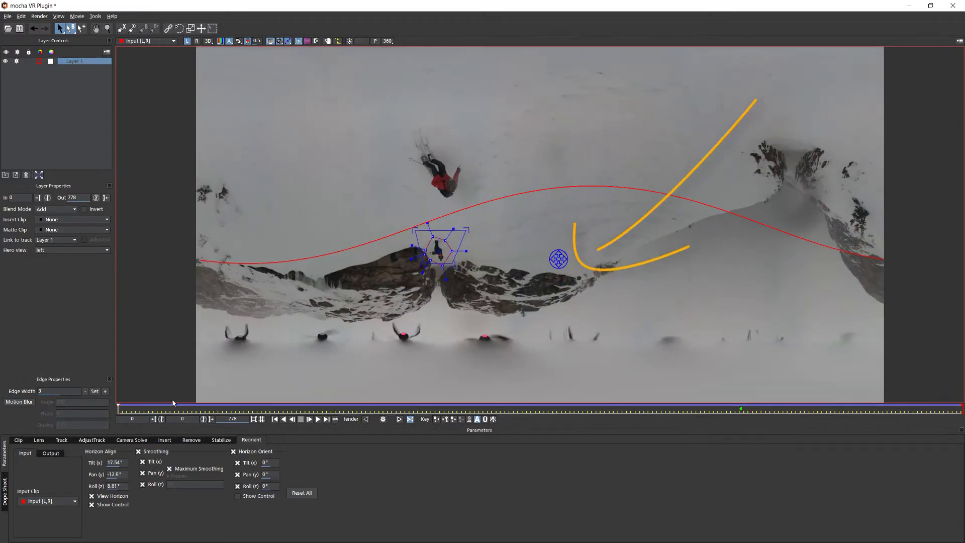
Step: Process the horizon alignment, hide View Horizon and Show Control, review, and save
key(space)
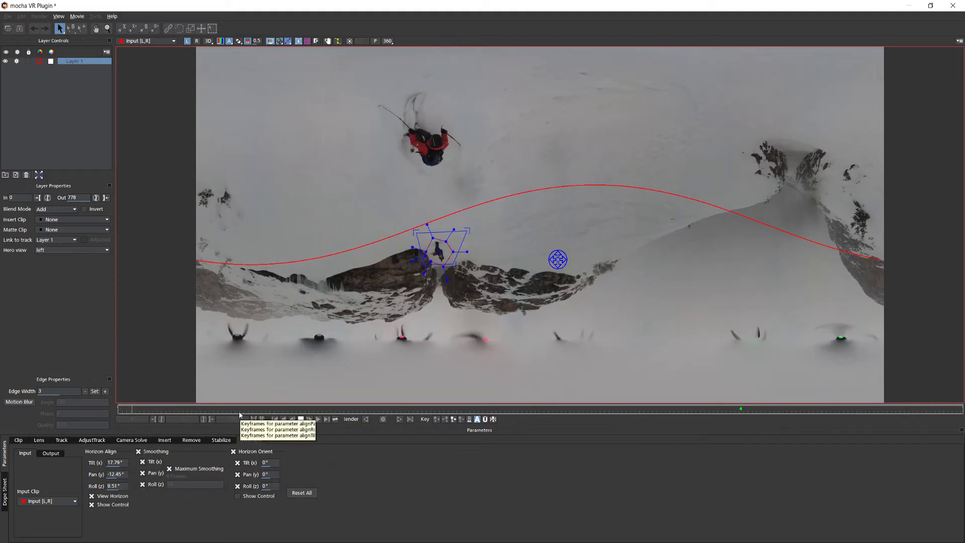
key(space)
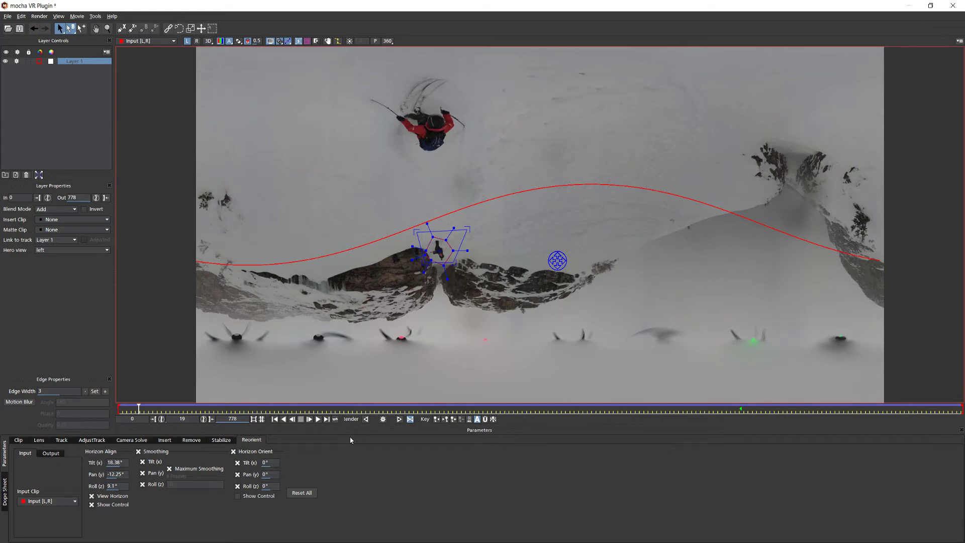
drag(139, 408, 119, 408)
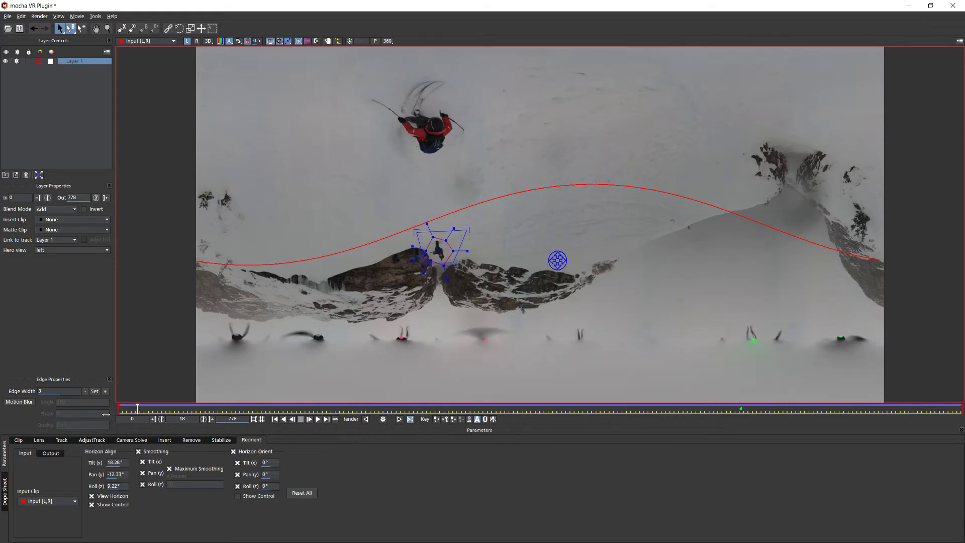
click(92, 496)
click(92, 505)
drag(234, 408, 565, 407)
drag(363, 412, 938, 391)
key(ctrl+s)
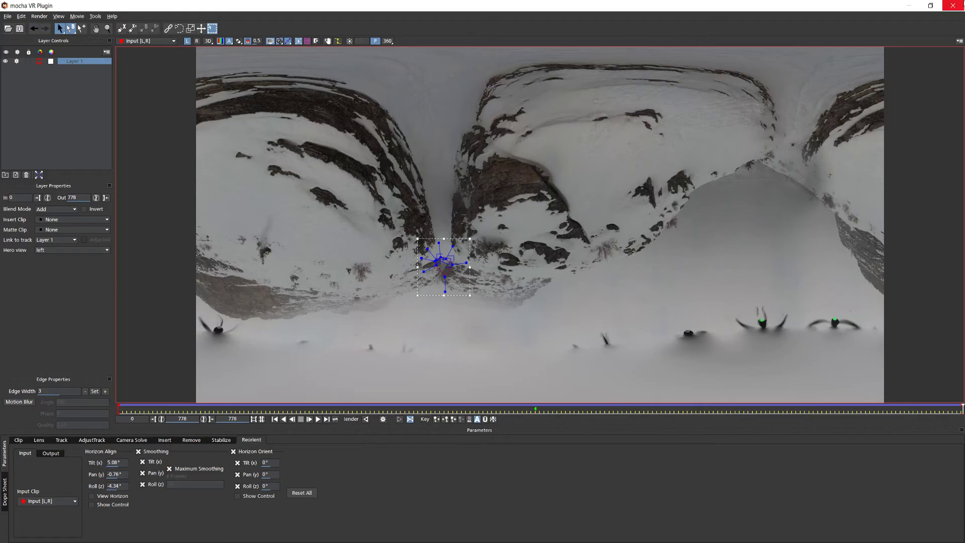
Step: Return to After Effects and turn on mocha VR Module Renders with the Reorient module
click(952, 6)
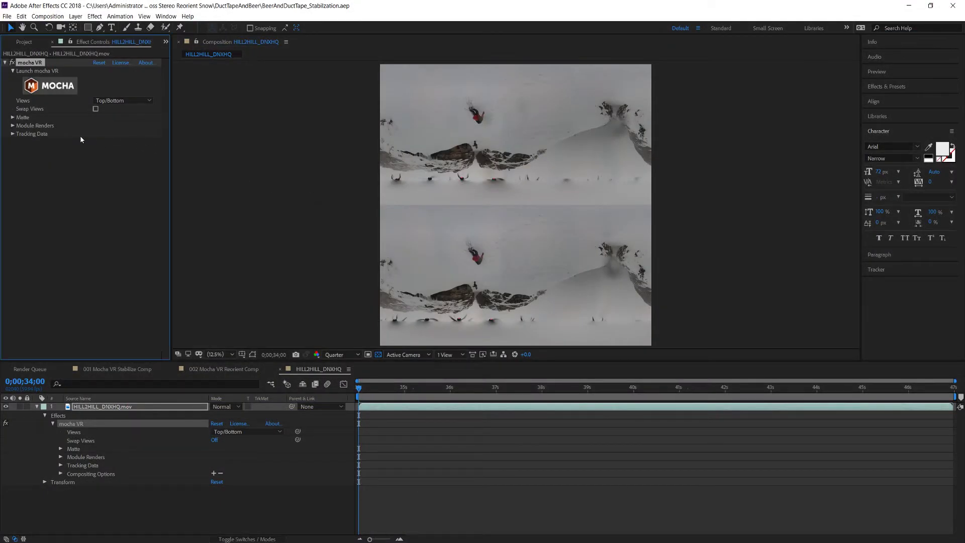
click(12, 126)
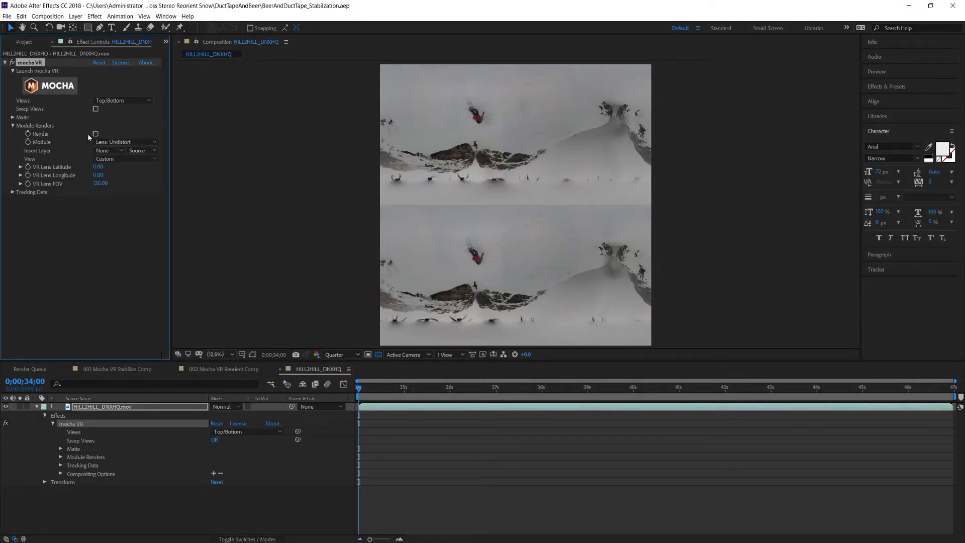
click(106, 142)
click(103, 147)
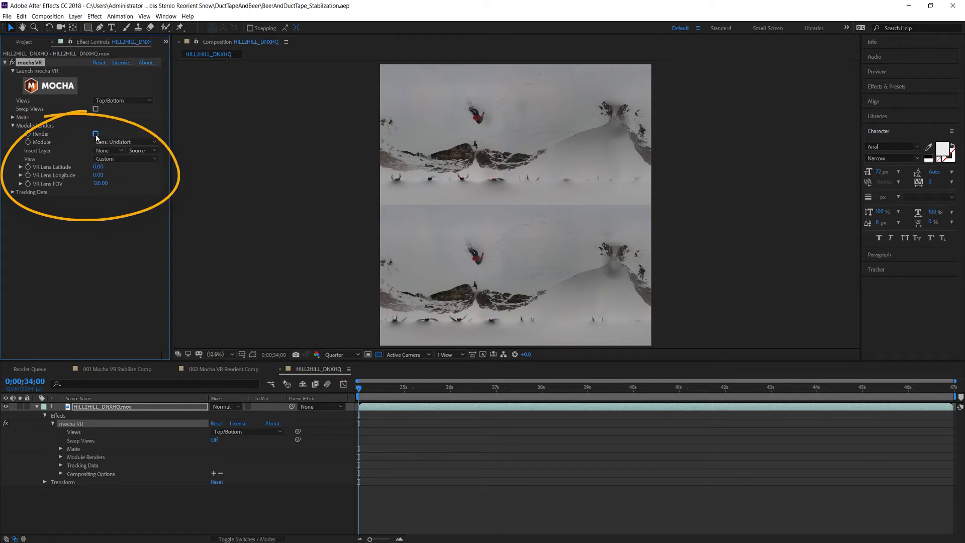
click(123, 142)
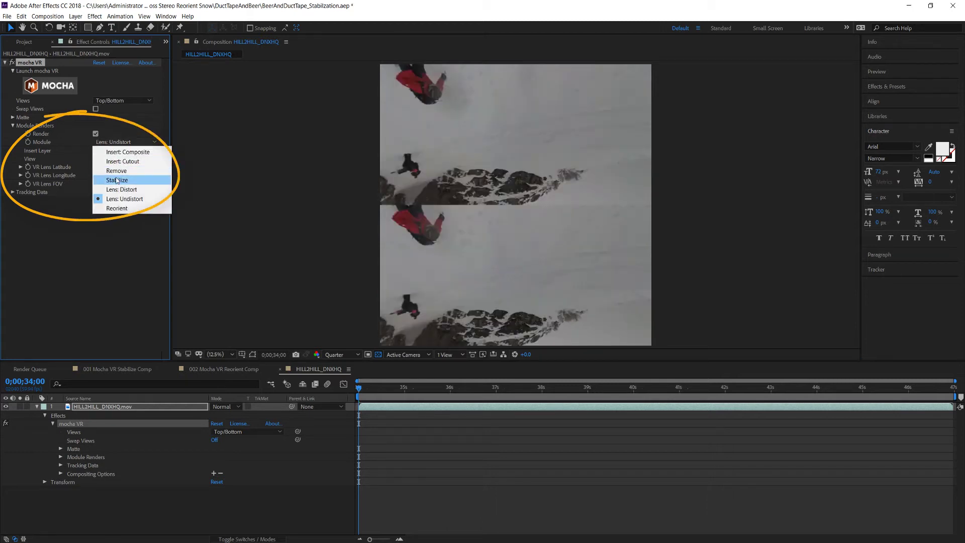
click(117, 208)
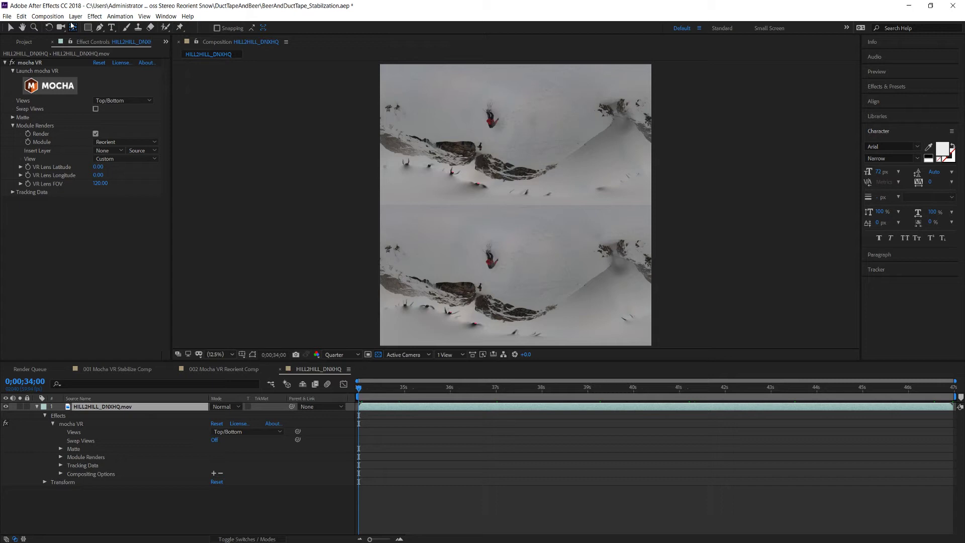
click(75, 16)
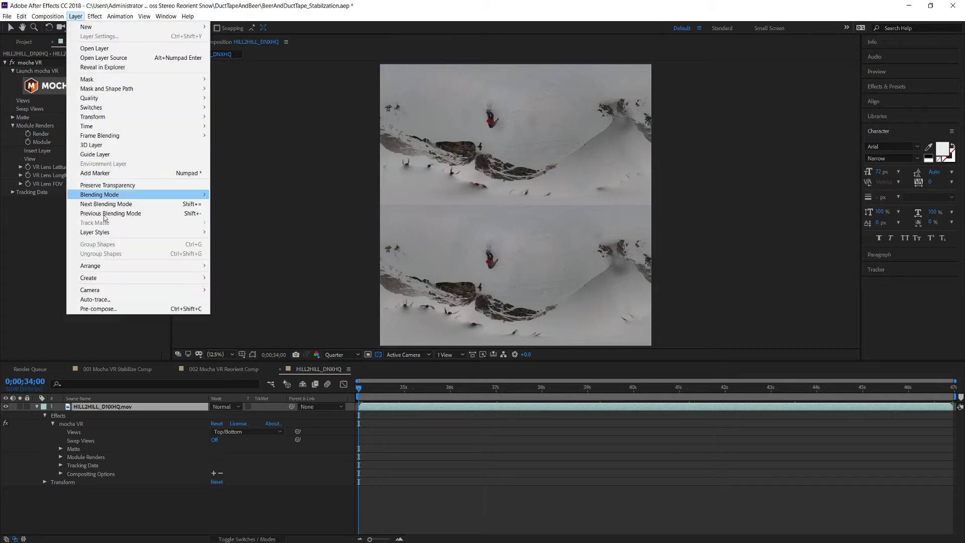
Step: Pre-compose the footage layer into HILL2HILL_DNXHQ.mov Comp 1, moving all attributes inside
click(100, 308)
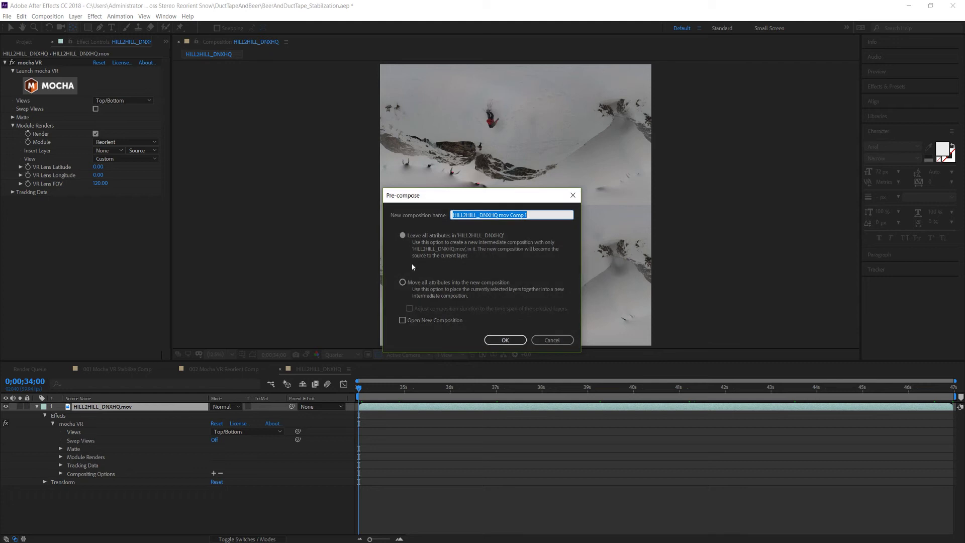
click(405, 283)
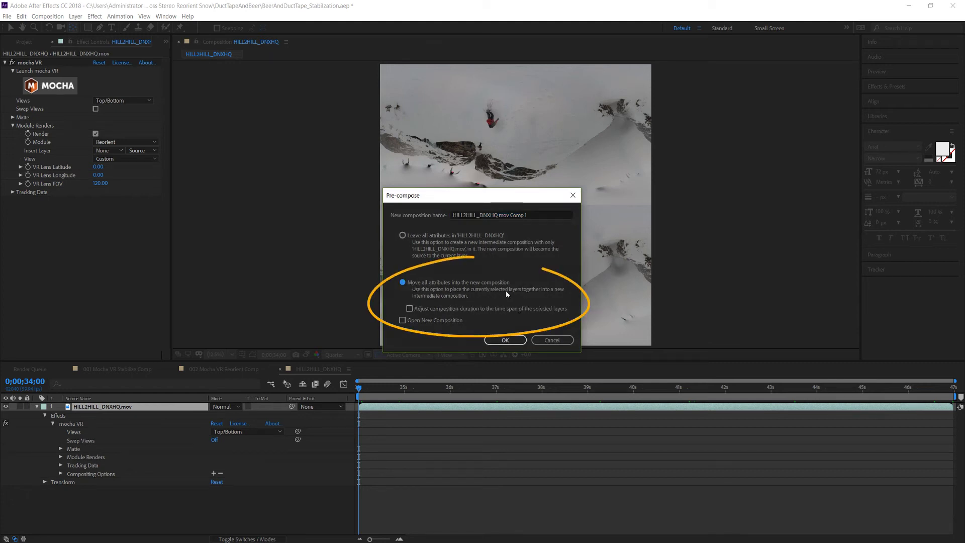
click(506, 339)
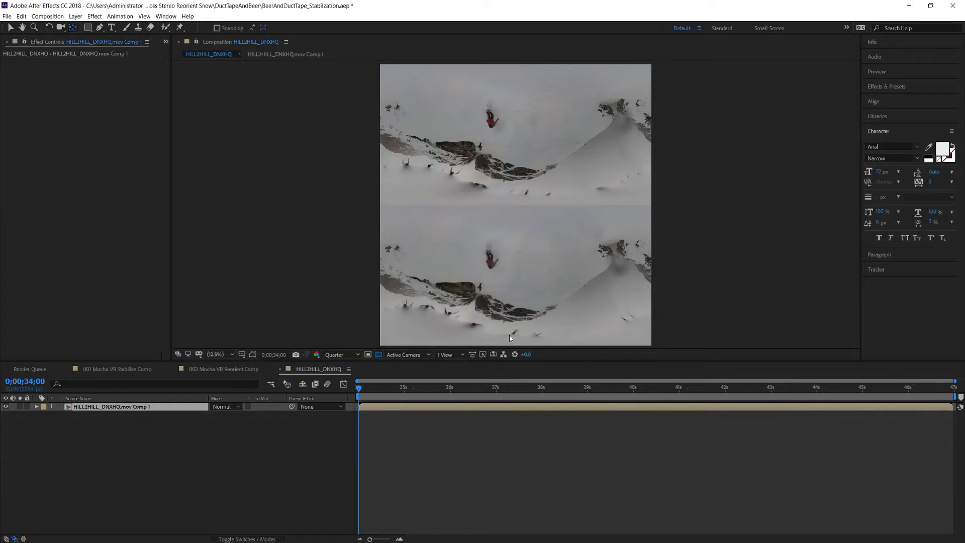
Step: Apply BCC VR Reorient from the BCC11 VR effects to the precomp layer
click(95, 16)
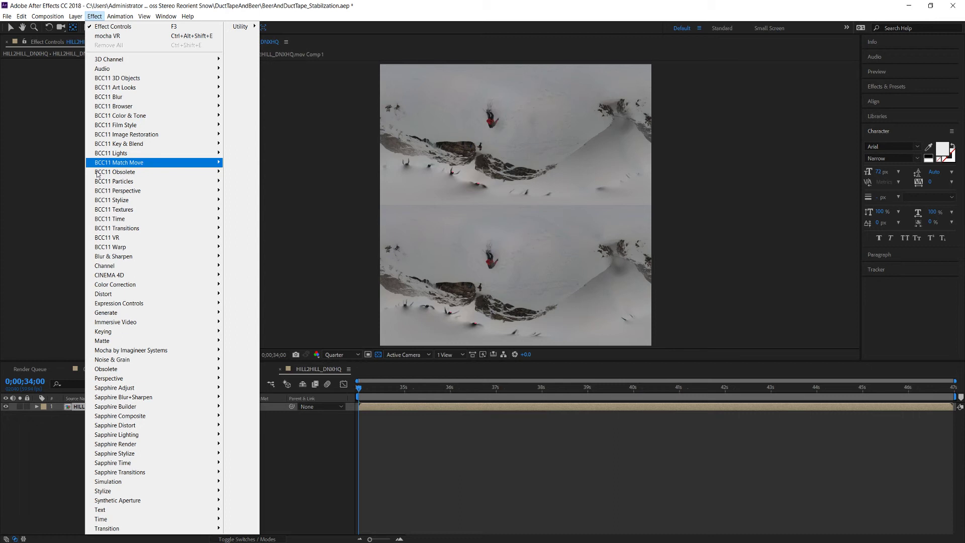
mouse_move(143, 240)
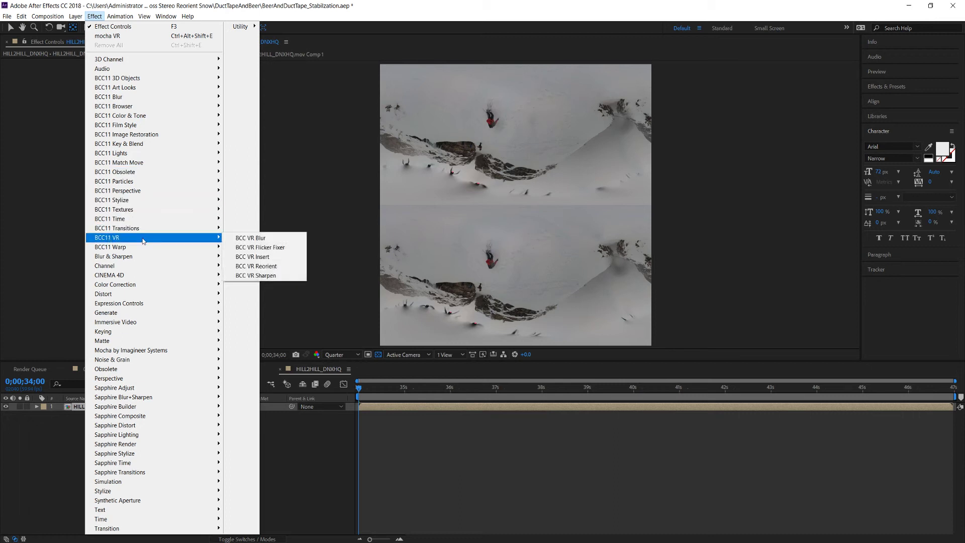
click(268, 268)
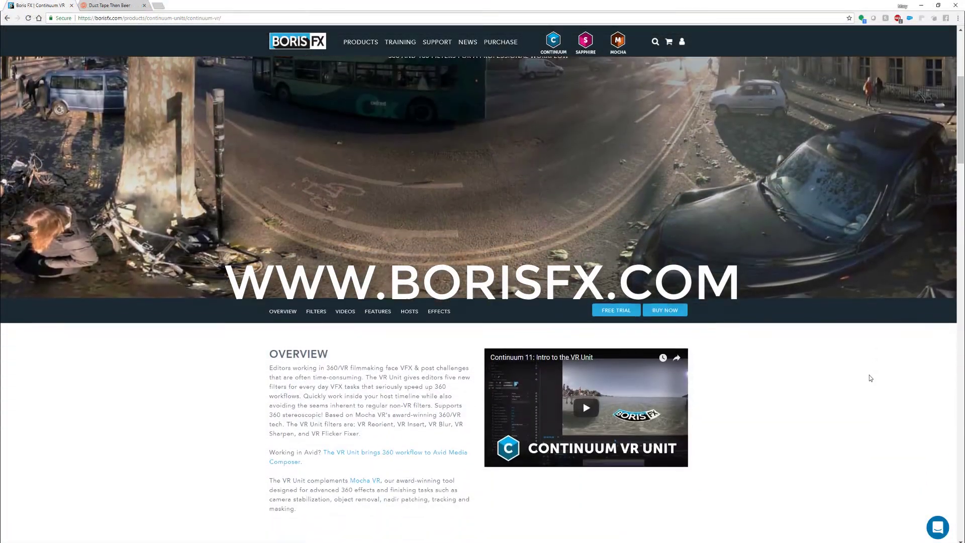
Step: Scroll the Continuum VR Unit page down to its Effects list
scroll(869, 377, down, 15)
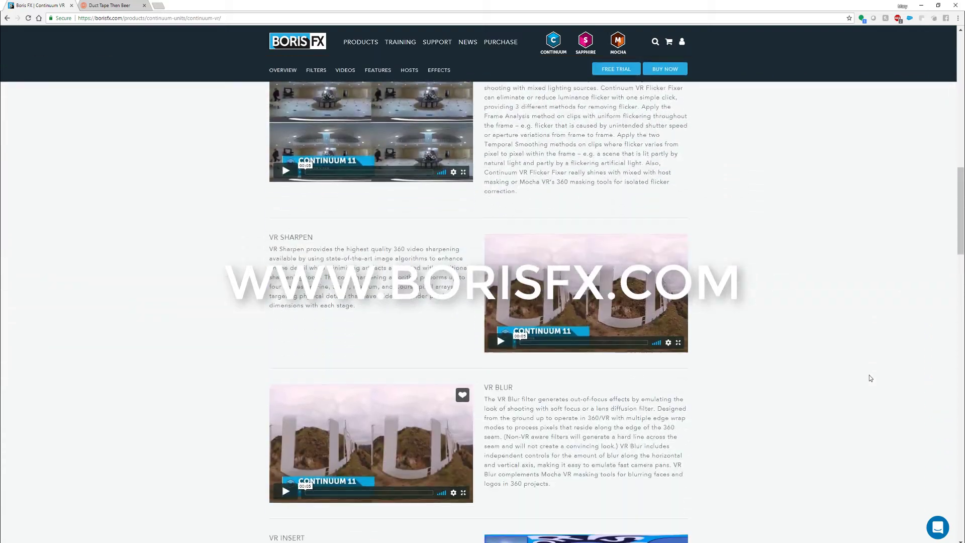
scroll(869, 375, down, 15)
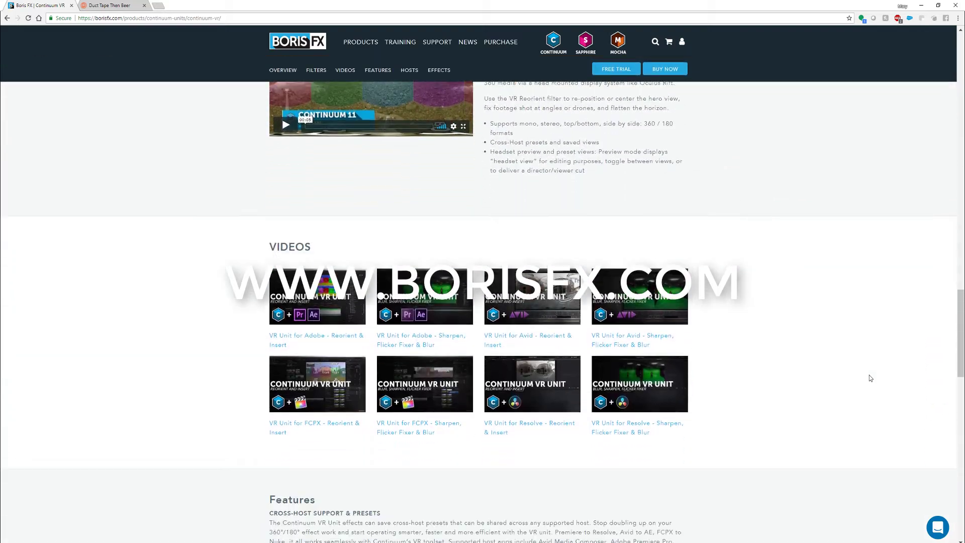
scroll(869, 378, down, 6)
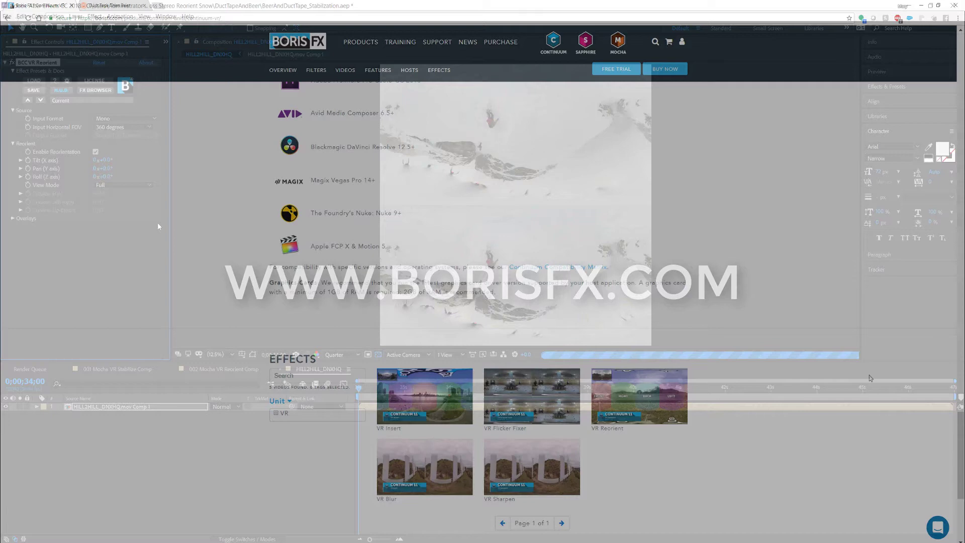
click(124, 118)
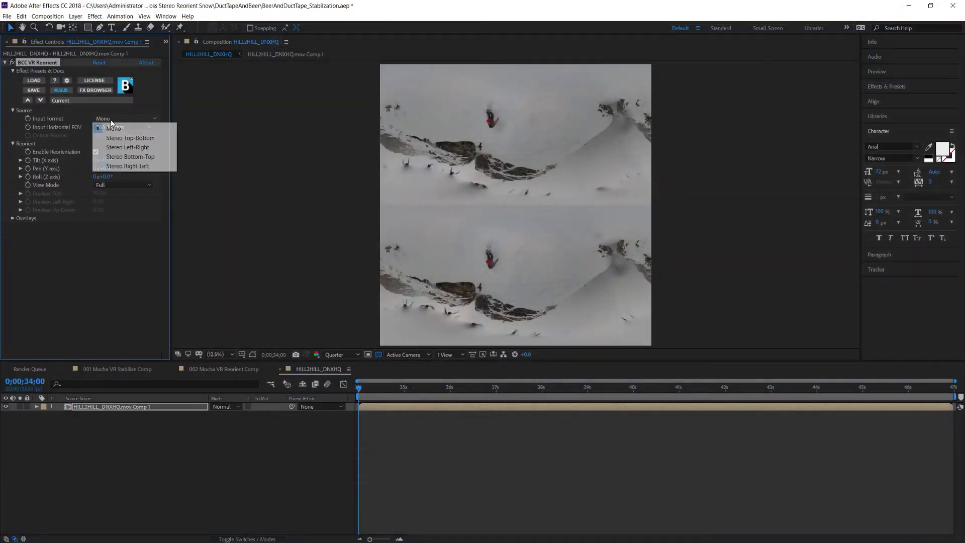
Step: Set BCC VR Reorient input to Stereo Top-Bottom, adjust pan and roll to +201.0°, and preview
click(116, 128)
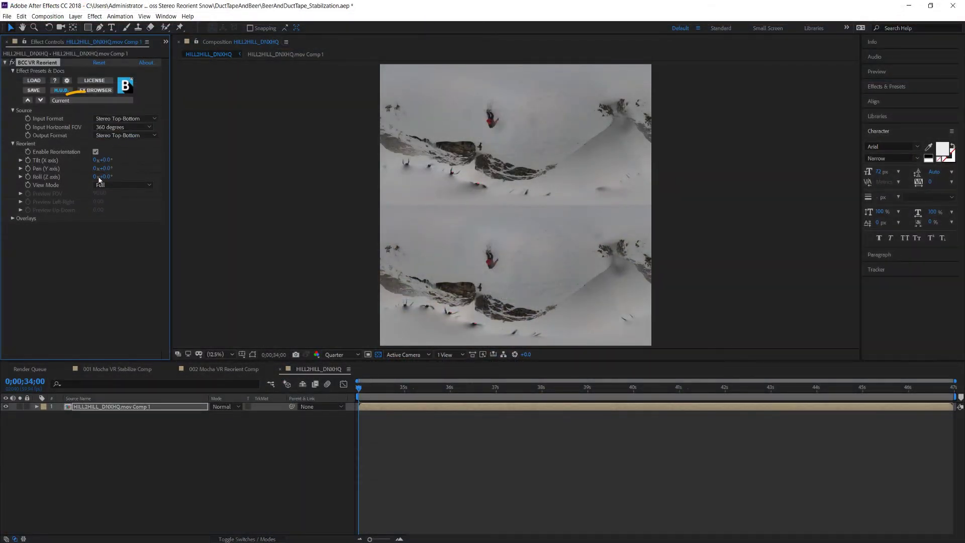
drag(103, 176, 198, 173)
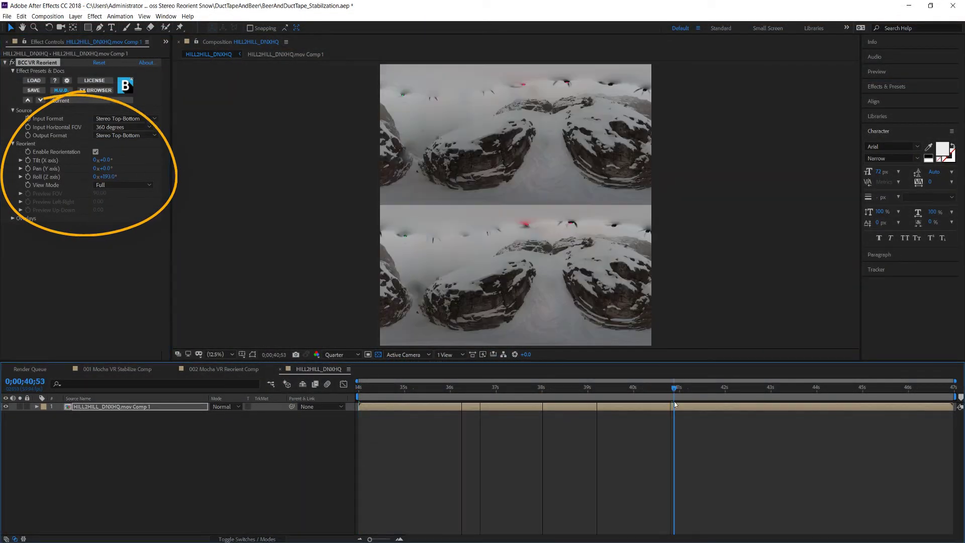
mouse_move(103, 168)
mouse_down()
mouse_move(143, 168)
mouse_move(116, 176)
mouse_up()
click(572, 489)
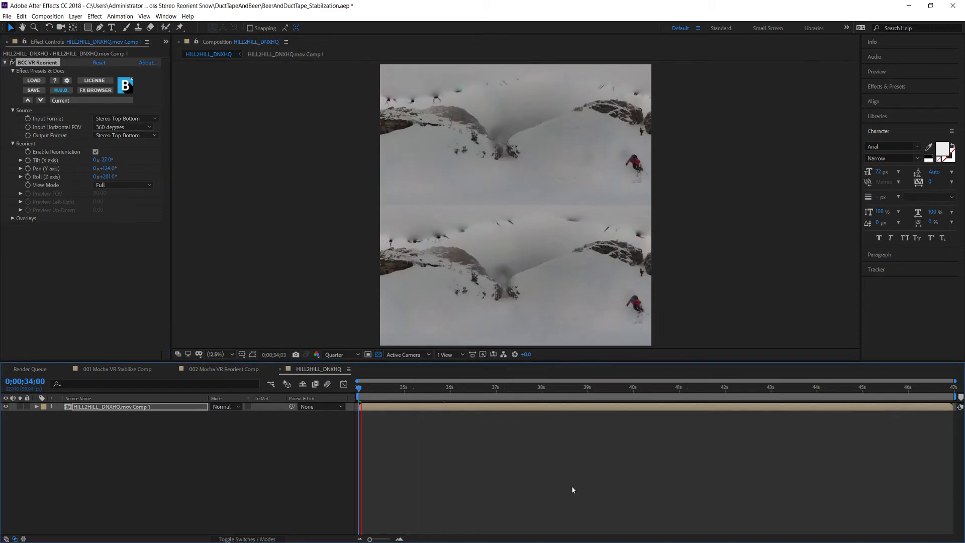
key(space)
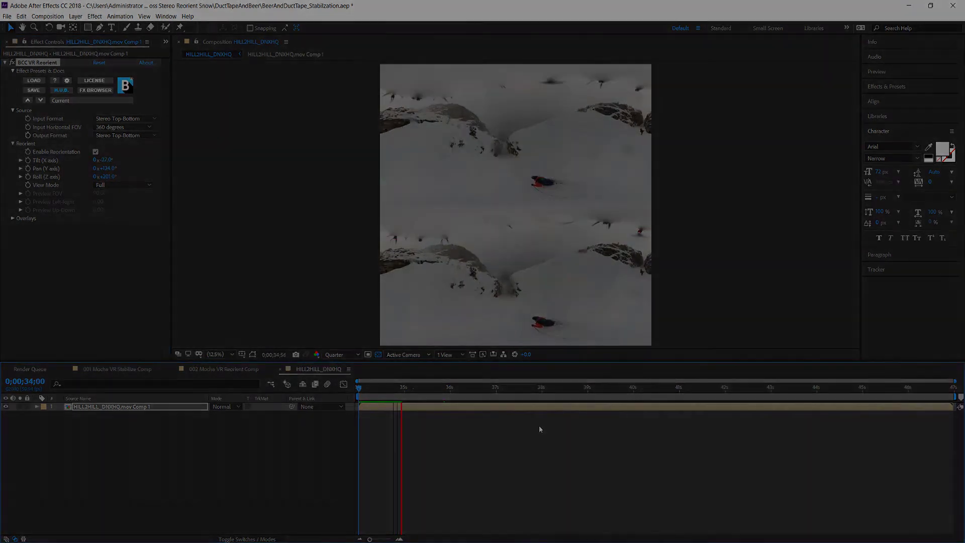